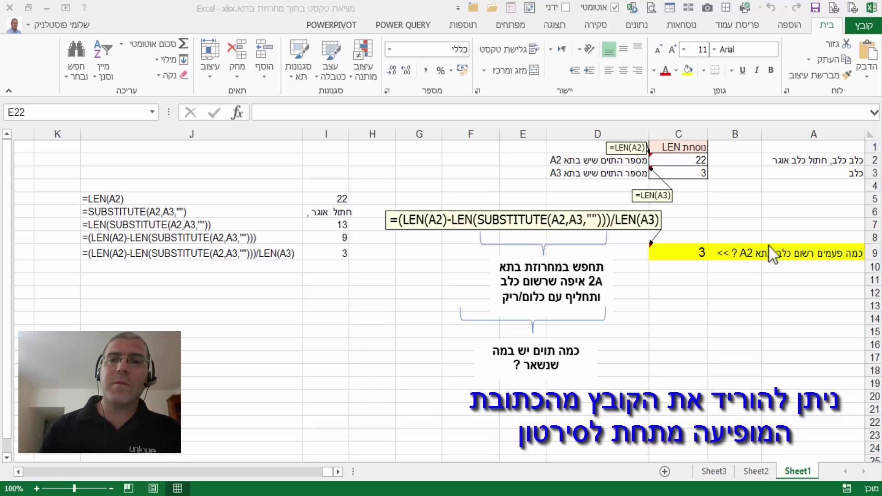
Step: Inspect the counting formula in C9, the source text in A2 and the LEN formula shown in J5
click(689, 253)
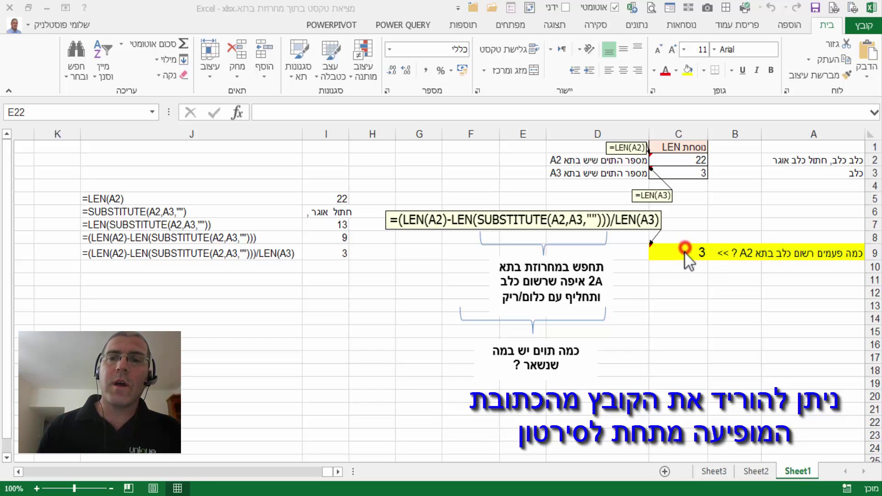
click(683, 253)
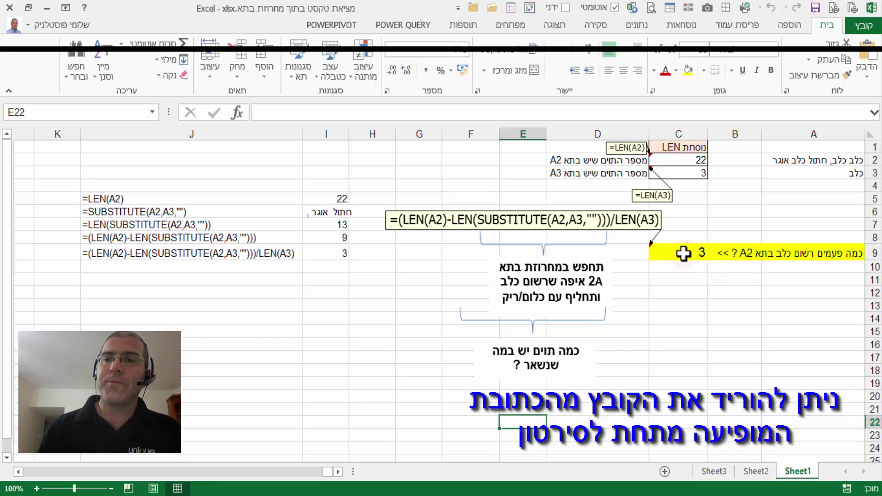
click(683, 253)
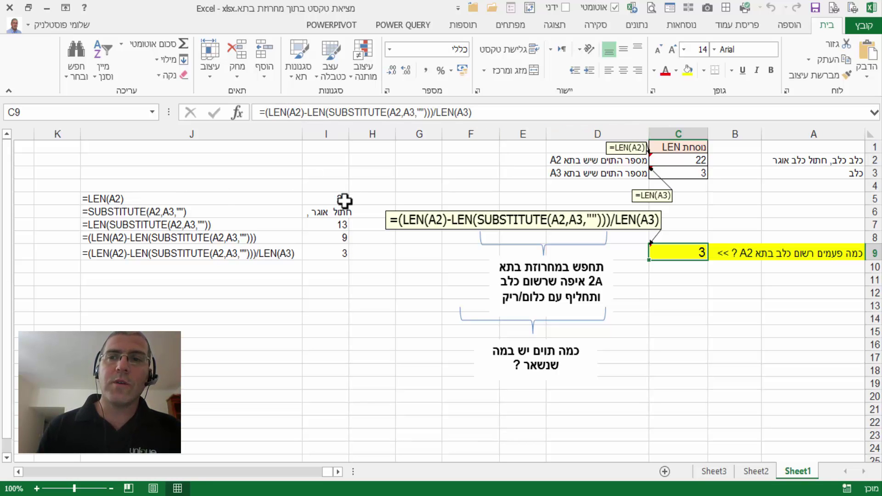
click(820, 156)
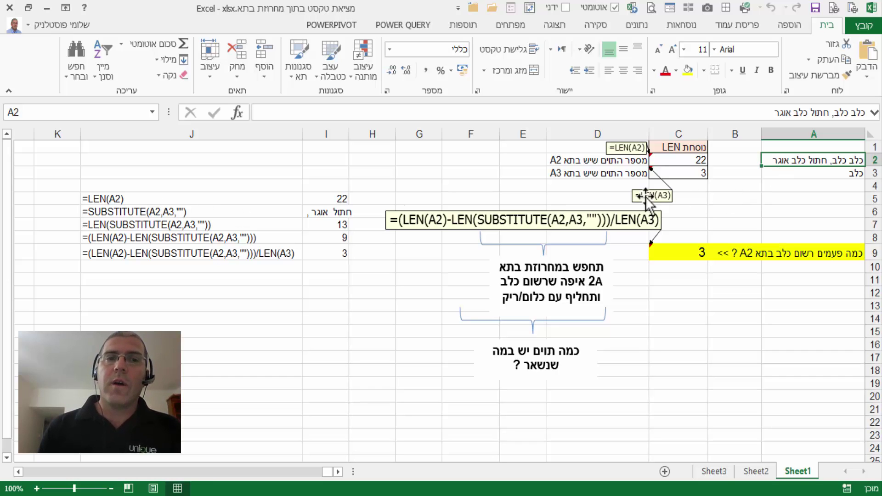
click(178, 196)
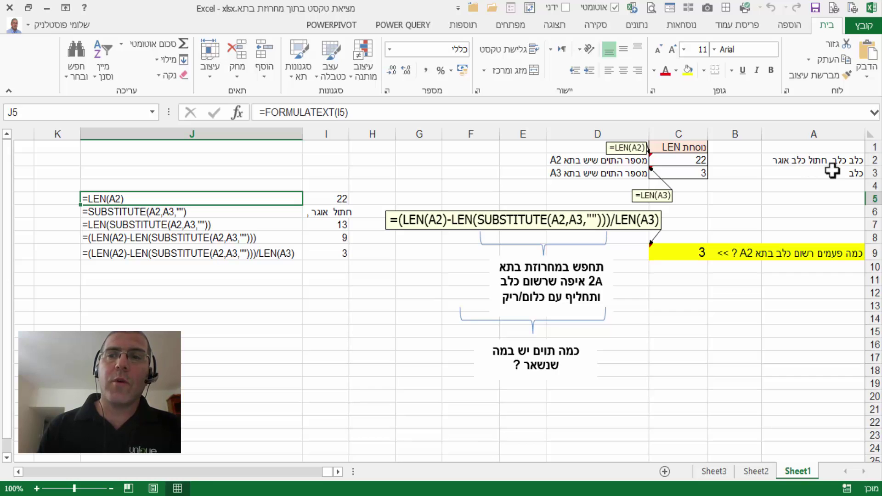
Step: Compare the SUBSTITUTE formula text in J6 with its result in I6, and widen column I to fit that result
click(191, 212)
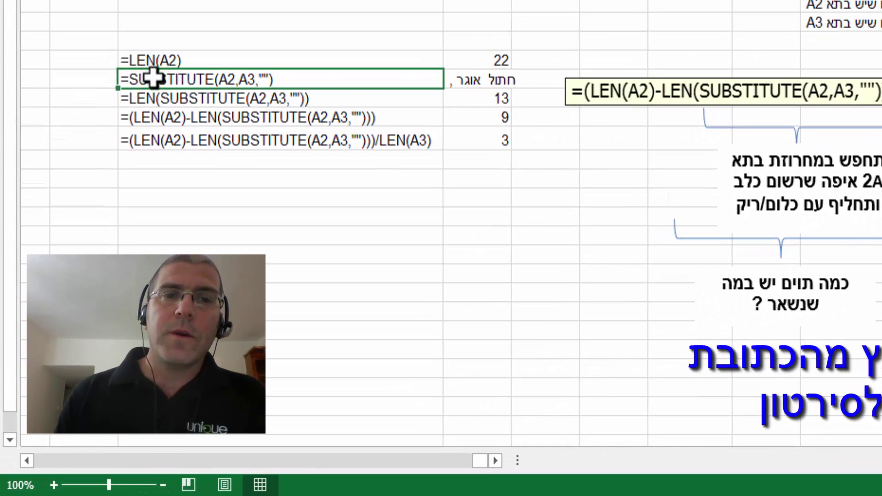
click(465, 84)
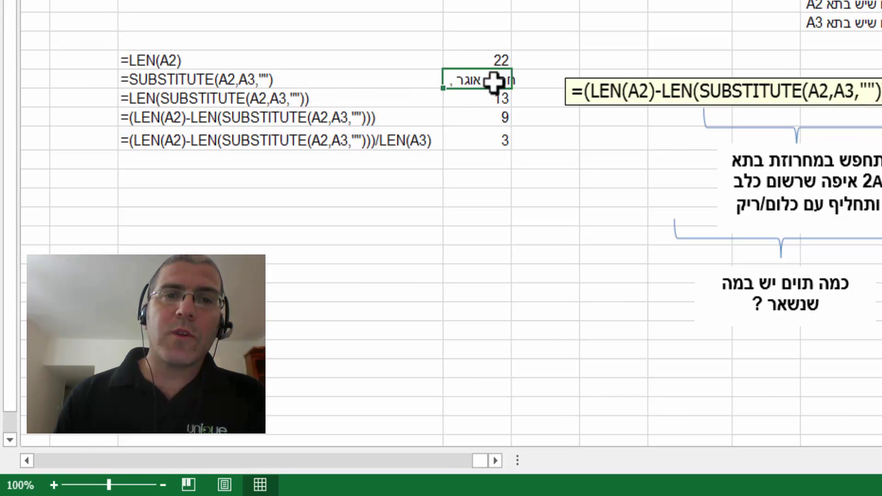
click(322, 80)
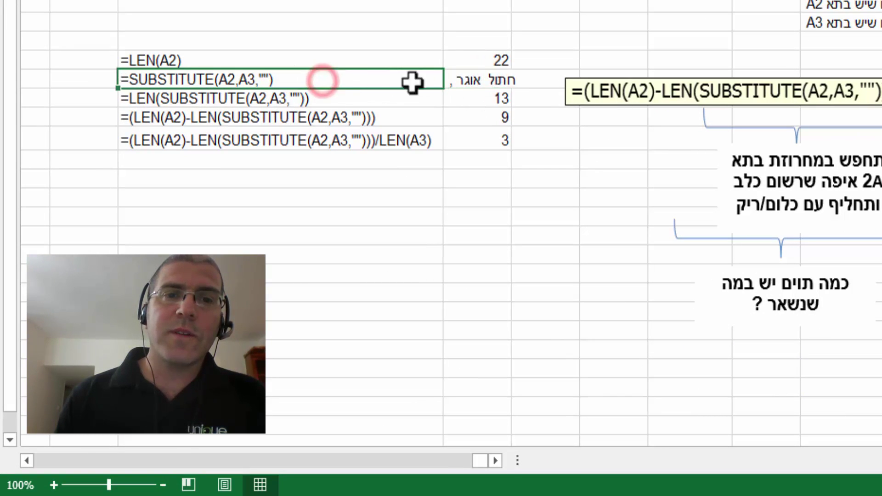
click(478, 80)
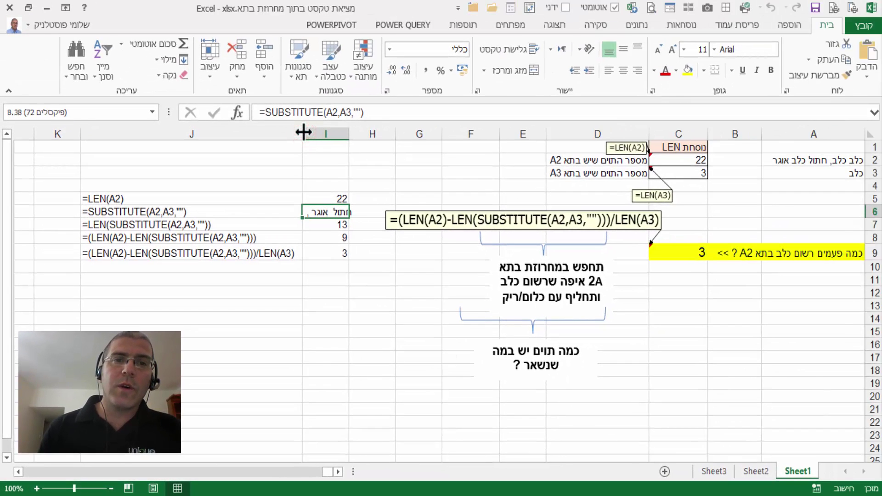
drag(331, 98, 324, 98)
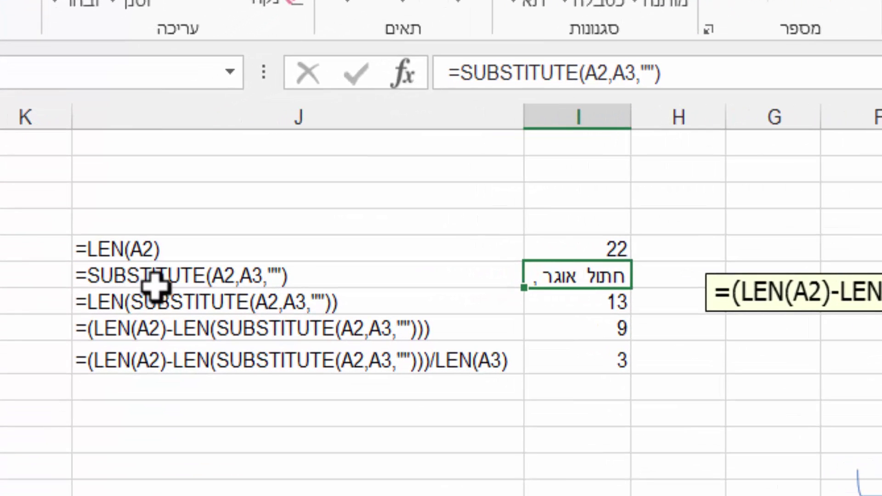
Step: Open the SUBSTITUTE formula in I6 for editing and examine its text, old_text and new_text arguments one by one
click(137, 235)
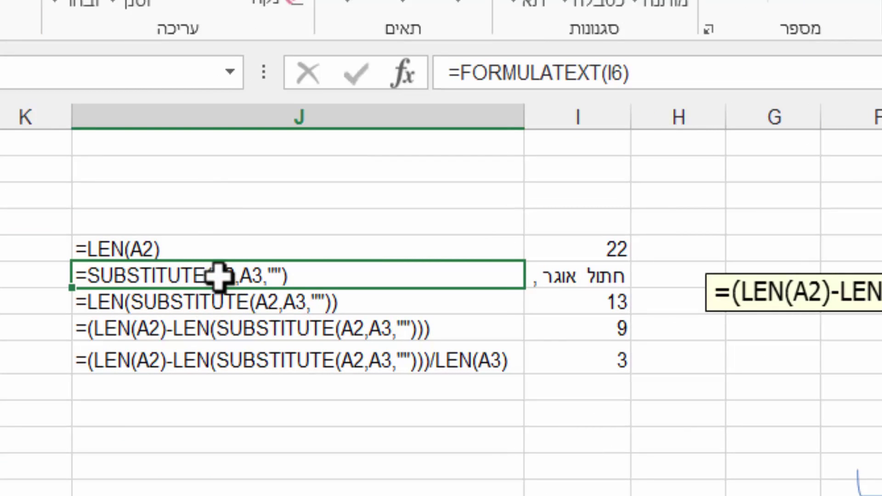
click(567, 277)
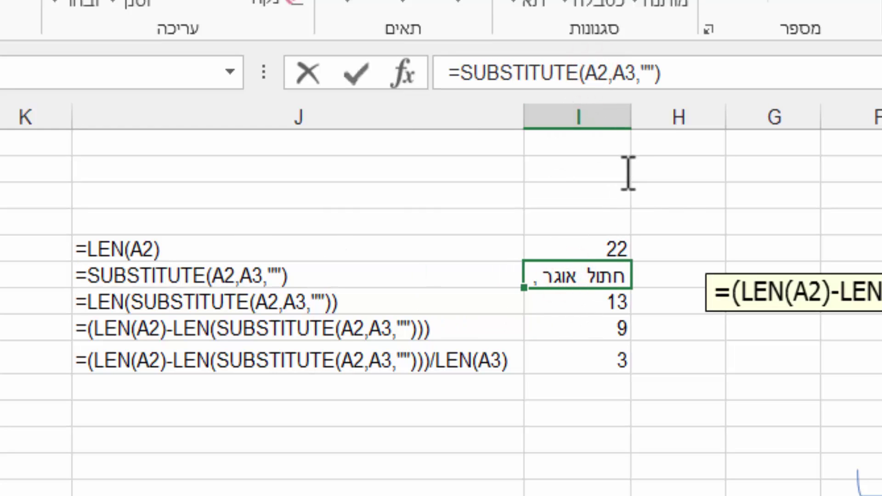
click(597, 73)
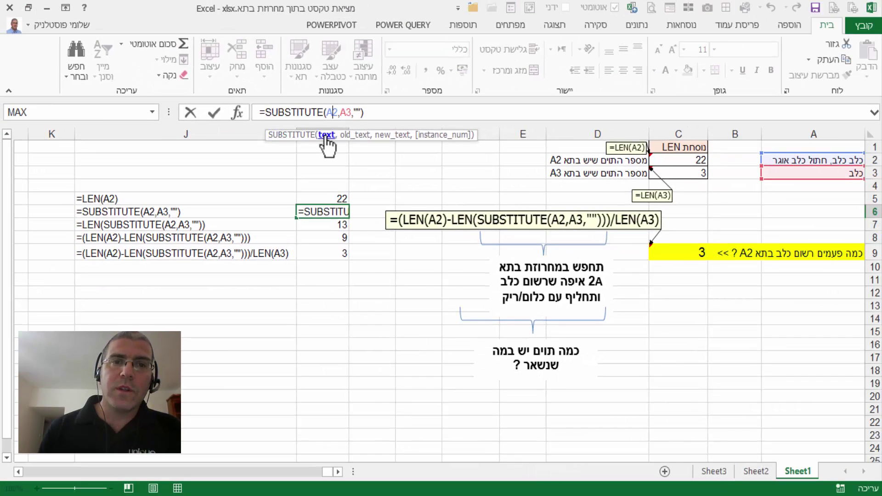
click(327, 138)
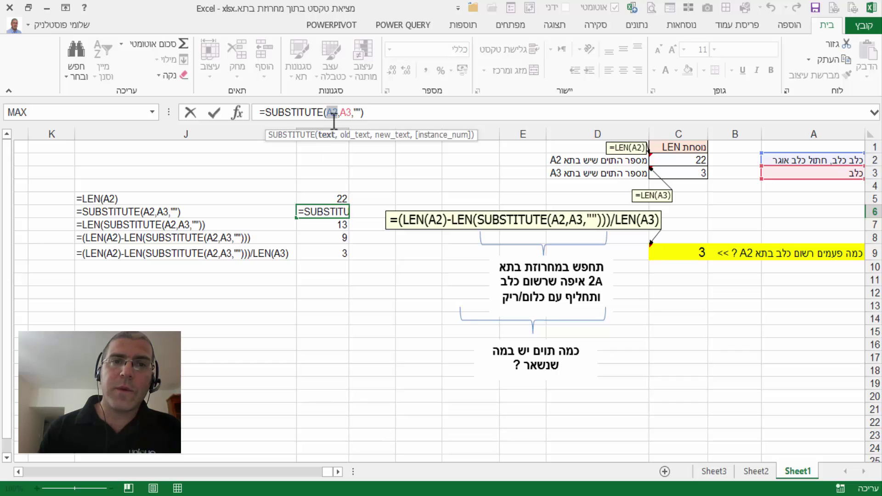
click(361, 137)
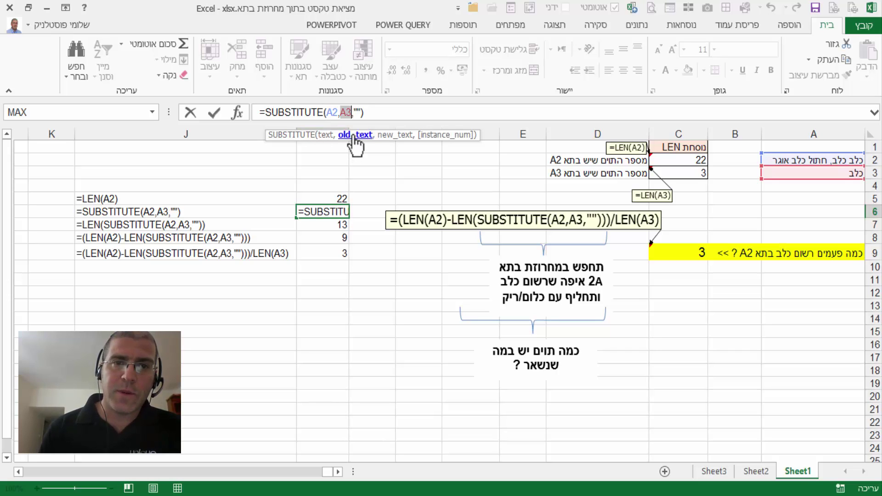
click(390, 136)
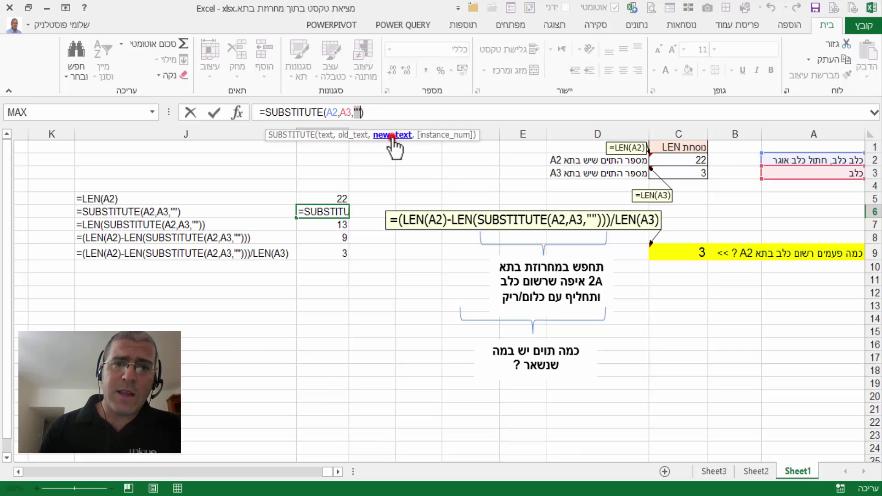
click(356, 137)
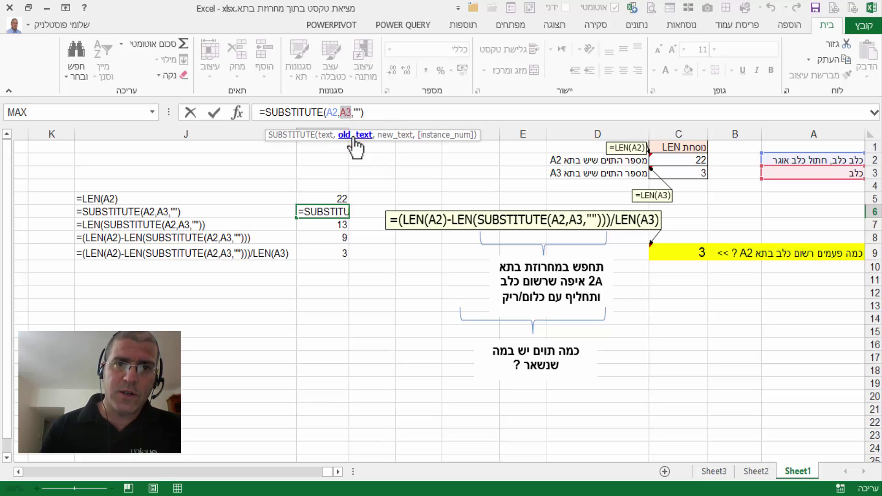
click(395, 143)
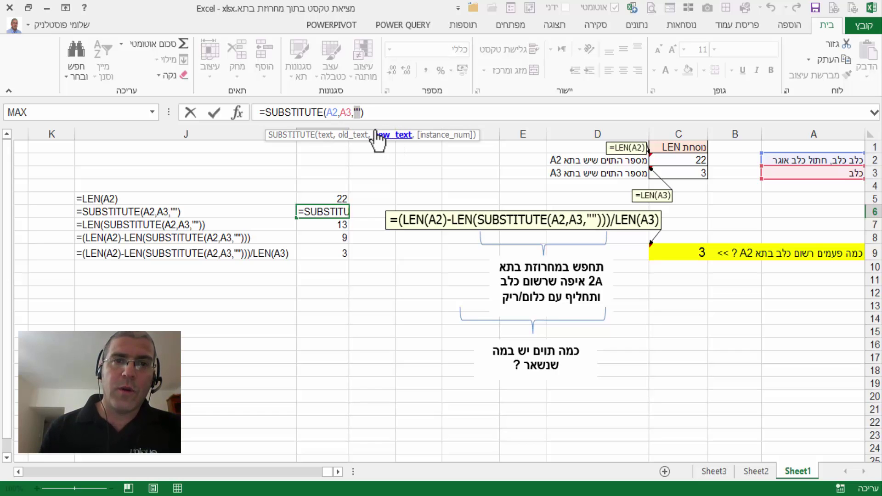
click(327, 135)
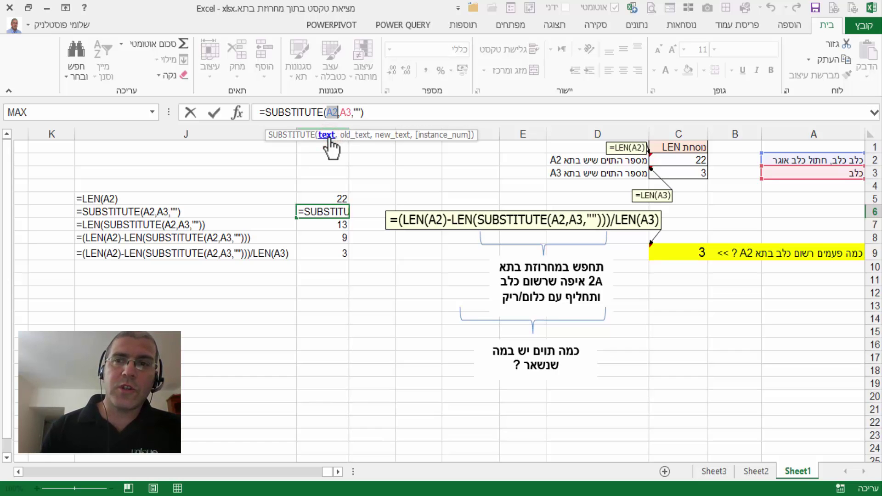
click(351, 135)
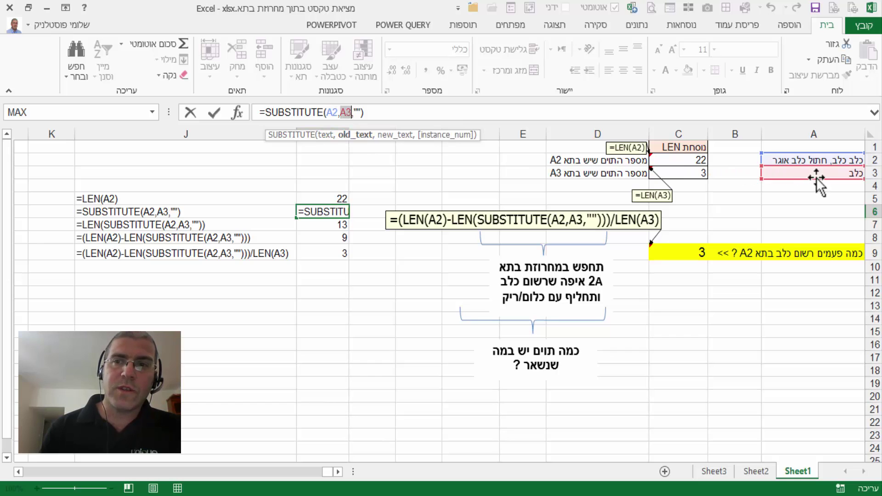
click(393, 135)
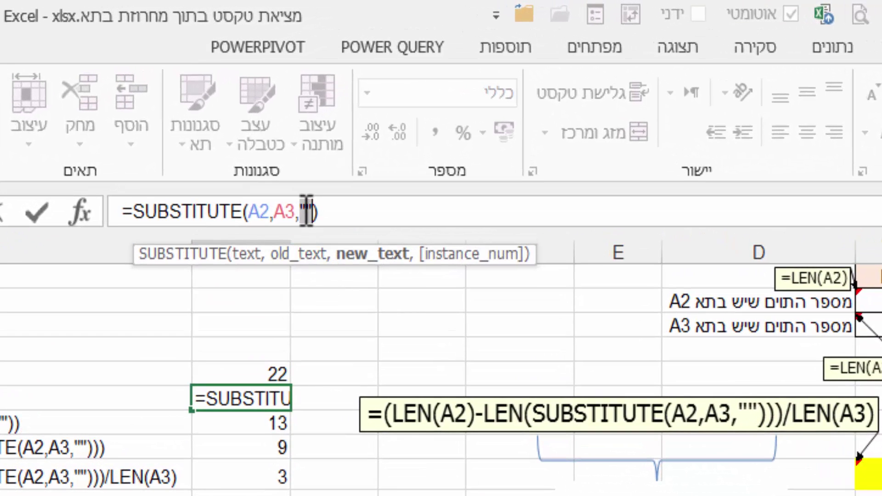
Step: Re-enter the end of the I6 formula so it reads =SUBSTITUTE(A2,A3,"") with an empty string as new_text
click(324, 212)
key(BackSpace)
key(BackSpace)
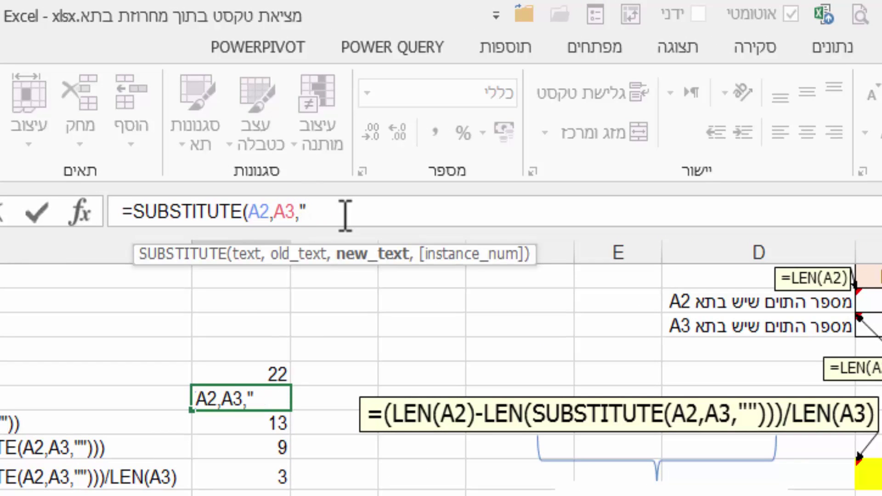
text("))
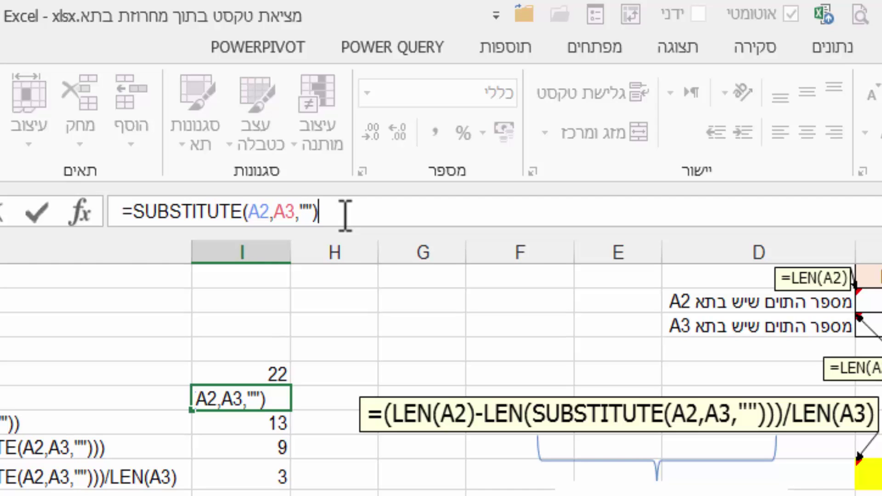
key(Return)
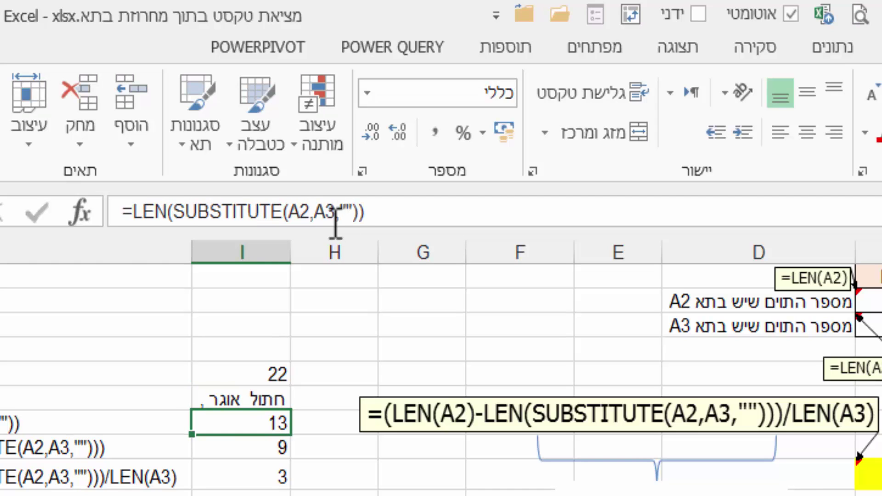
Step: Examine how the I8 subtraction combines the LEN of A2 in I5 with the LEN of the substituted text in I7
click(232, 398)
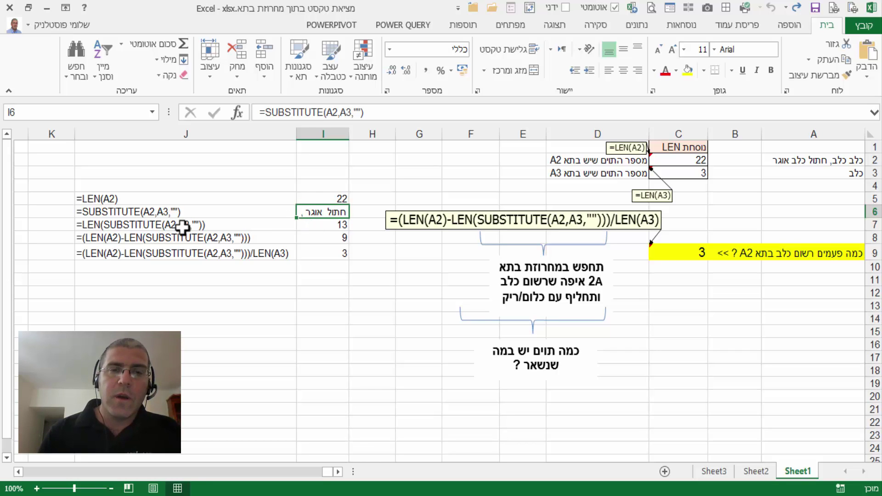
click(330, 224)
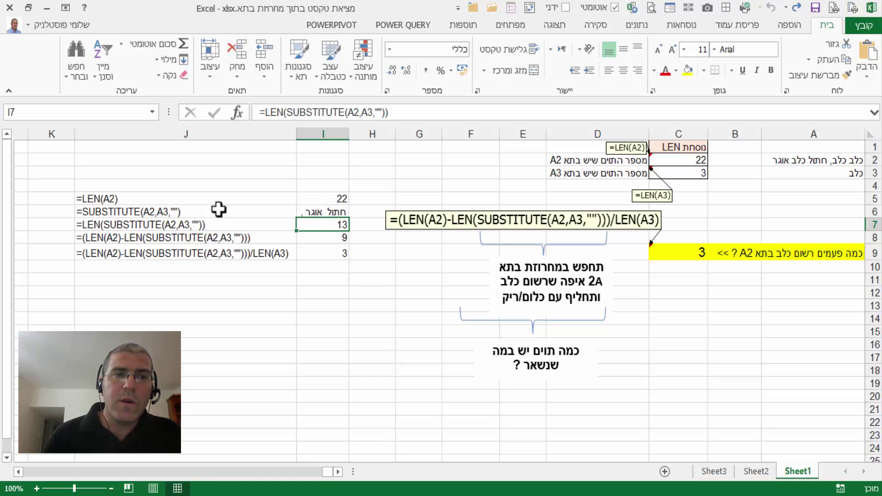
click(319, 224)
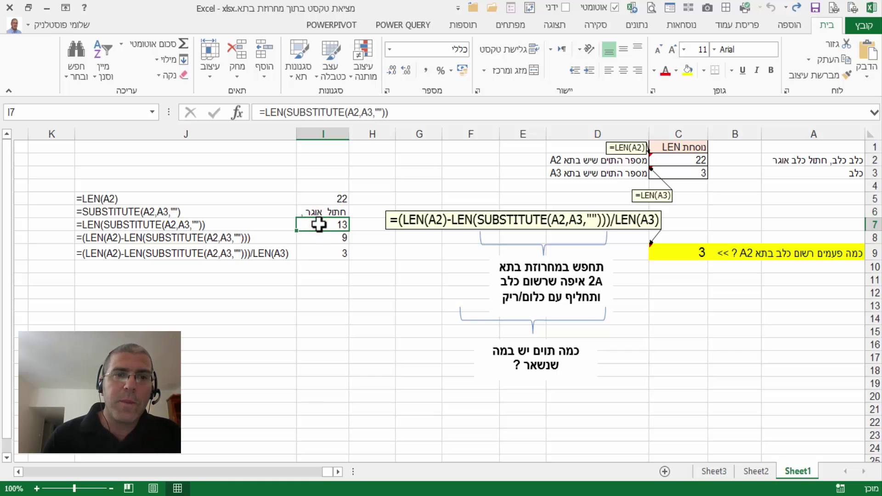
click(319, 237)
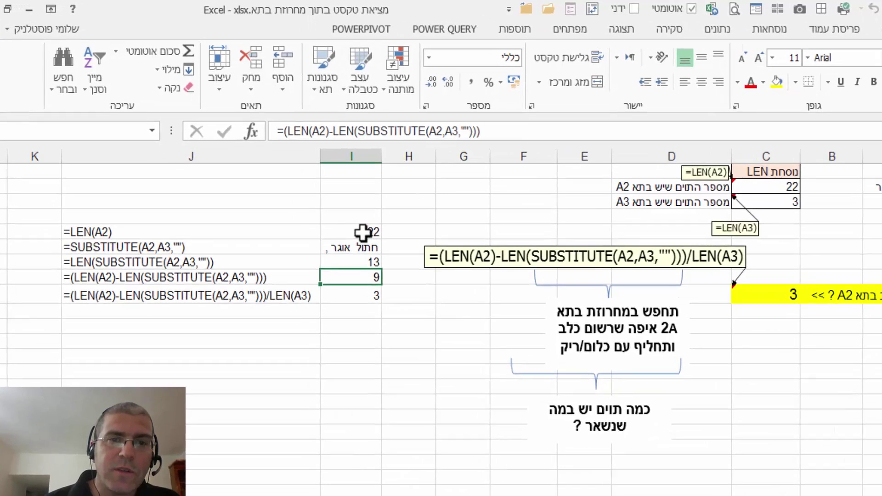
click(334, 199)
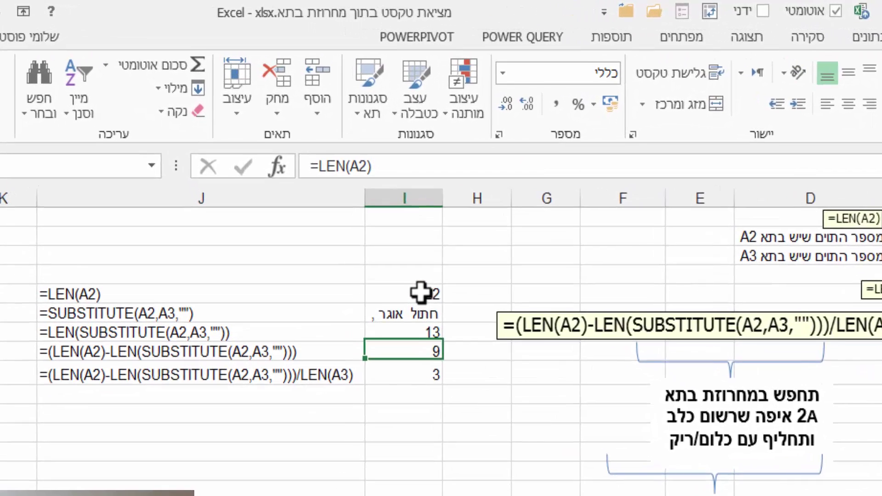
click(449, 367)
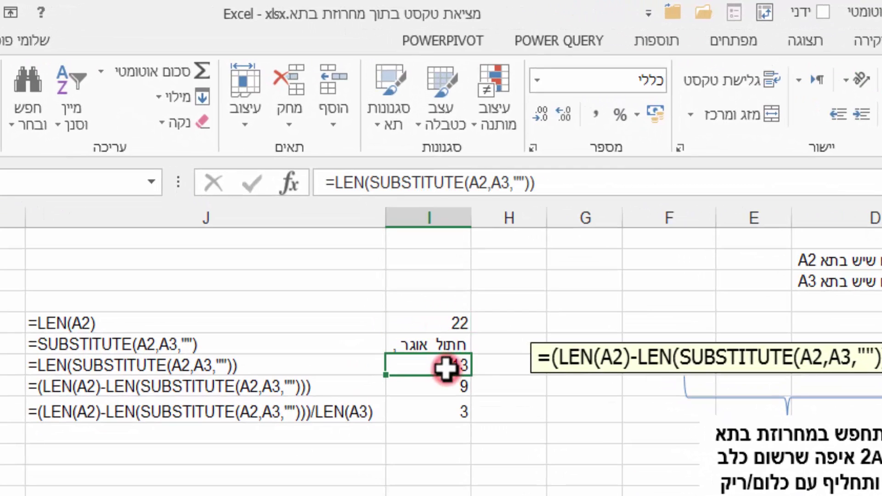
click(442, 388)
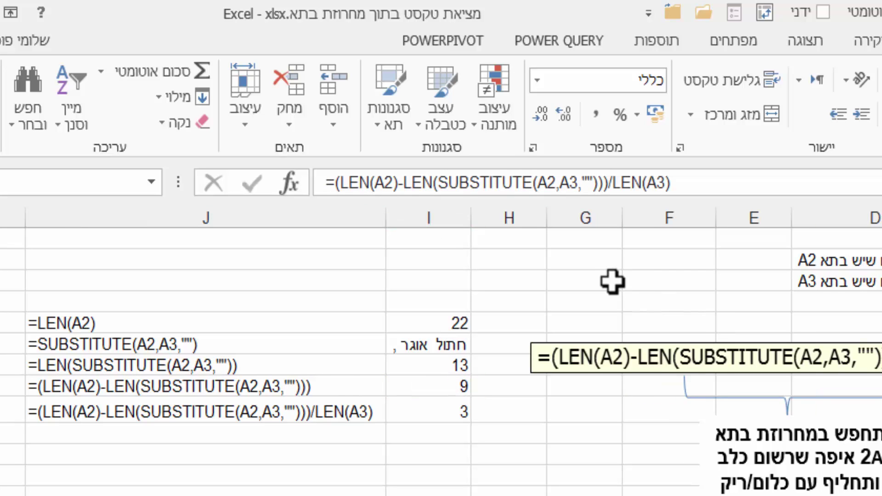
Step: Evaluate the (LEN(A2)-LEN(SUBSTITUTE(A2,A3,""))) part inside the C9 formula in place, and undo the evaluation
drag(336, 183, 610, 186)
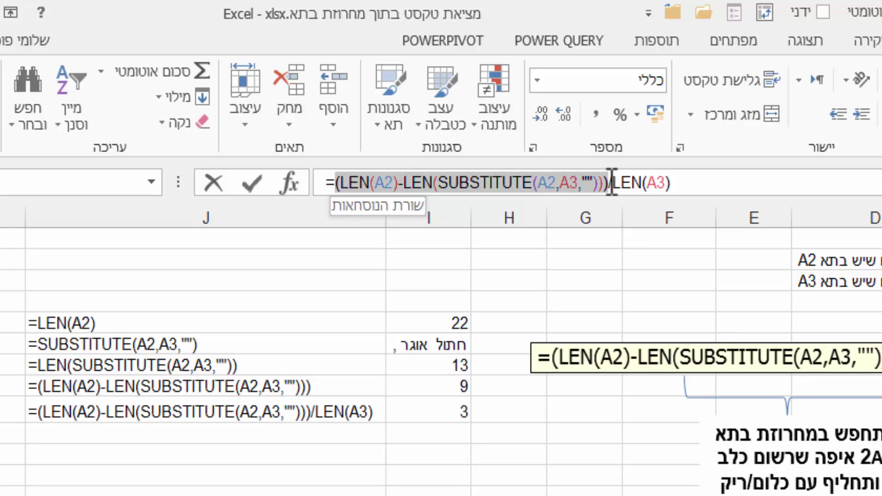
key(F9)
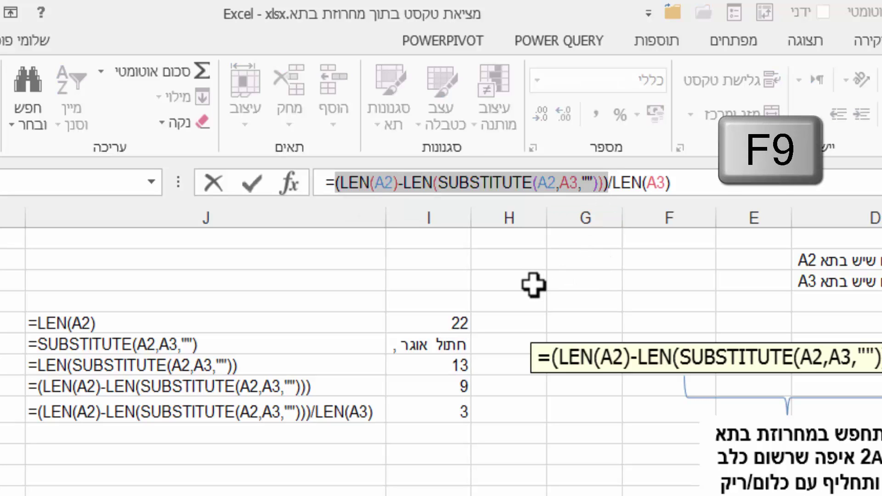
key(F9)
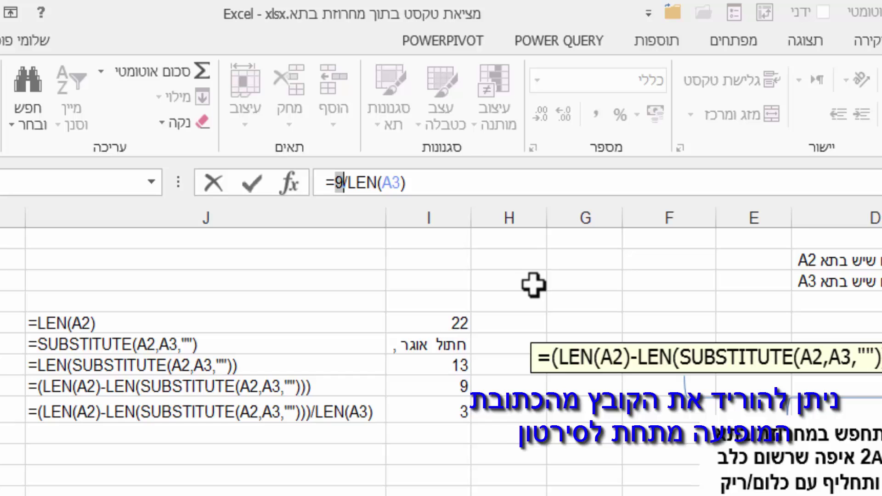
key(ctrl+z)
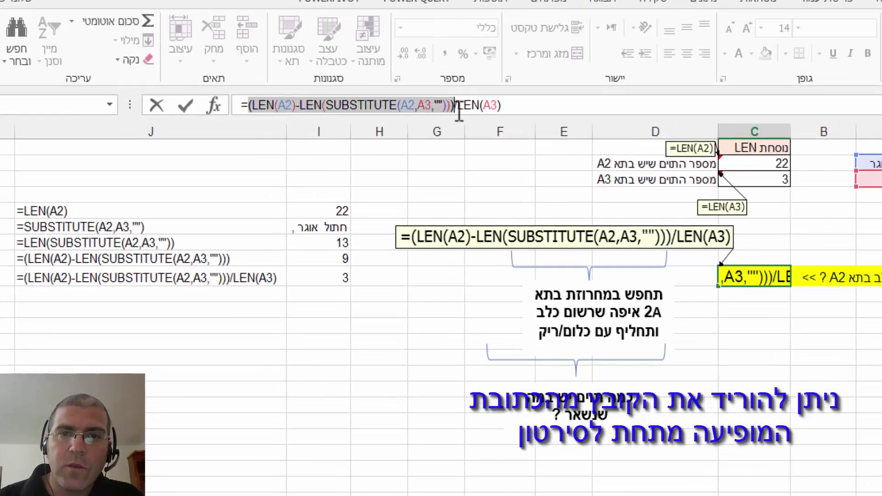
Step: Evaluate the LEN(A3) divisor and the bracketed LEN difference in place inside the C9 formula
drag(436, 112, 485, 113)
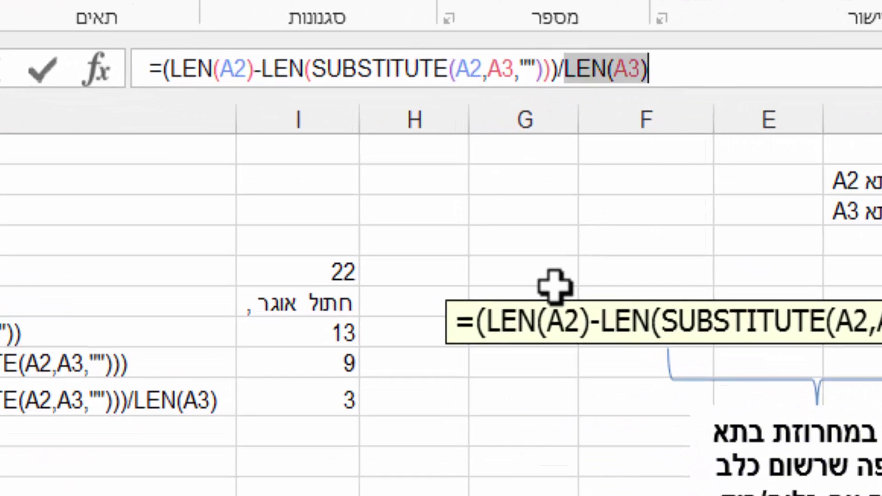
key(F9)
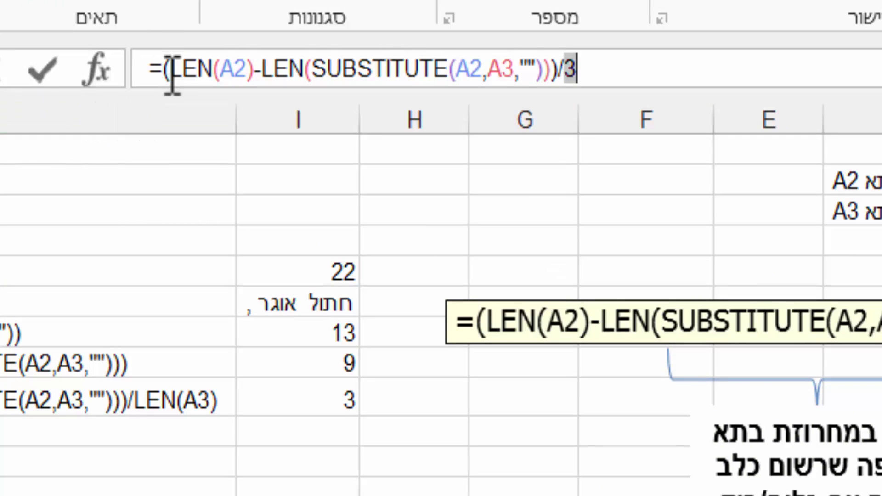
drag(163, 70, 561, 71)
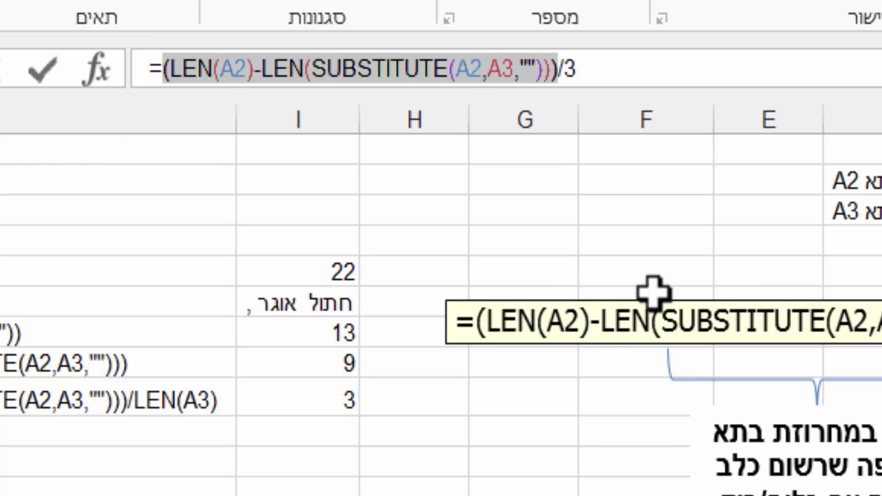
key(F9)
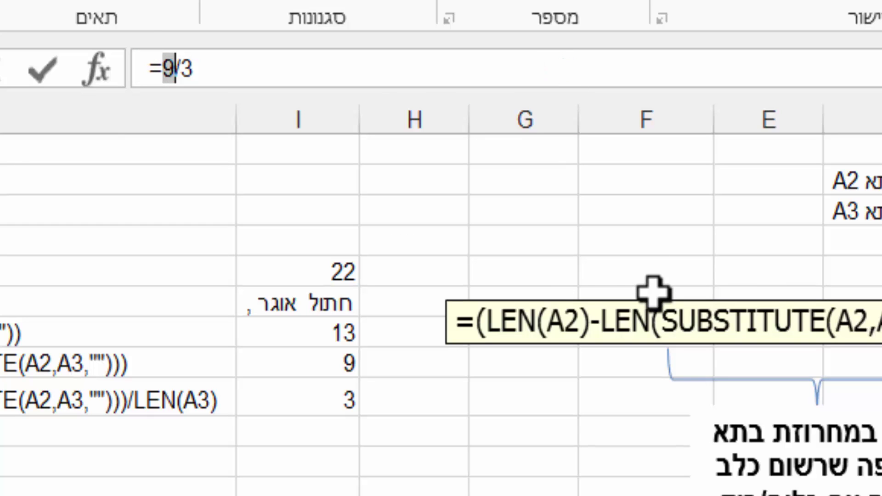
Step: Evaluate the remaining division in the C9 formula in place, and cancel the edit to keep the original formula
click(225, 70)
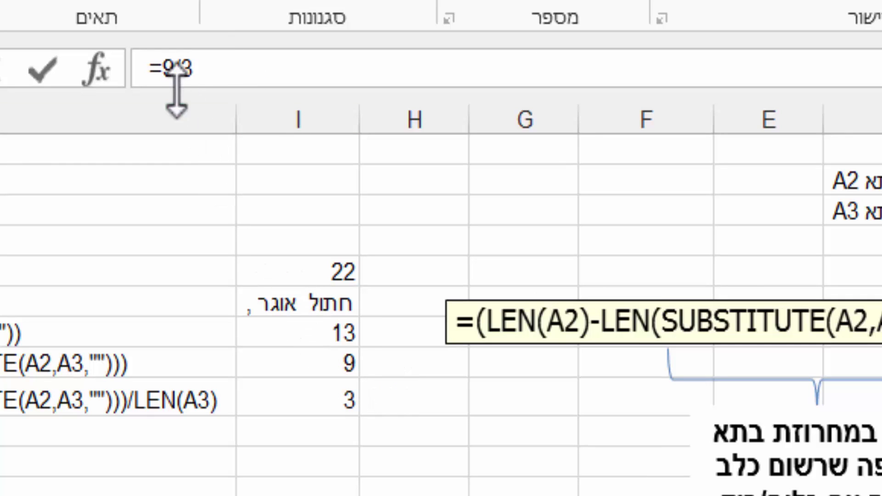
drag(159, 69, 238, 86)
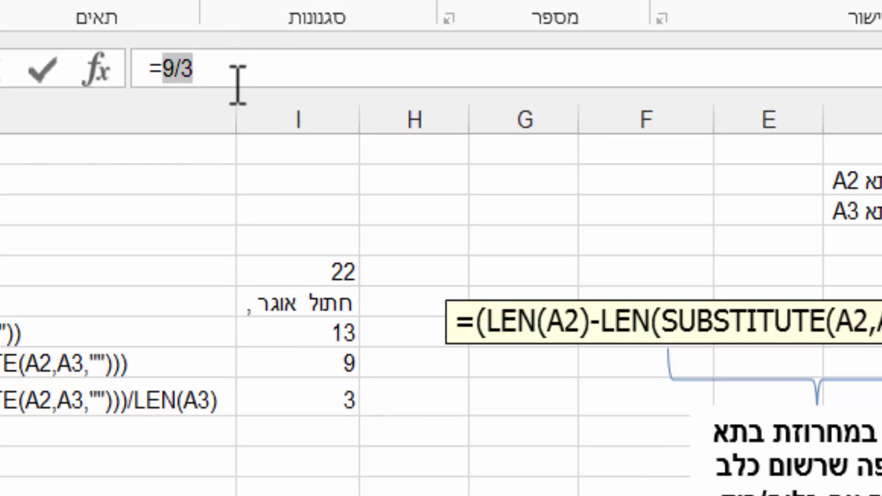
key(F9)
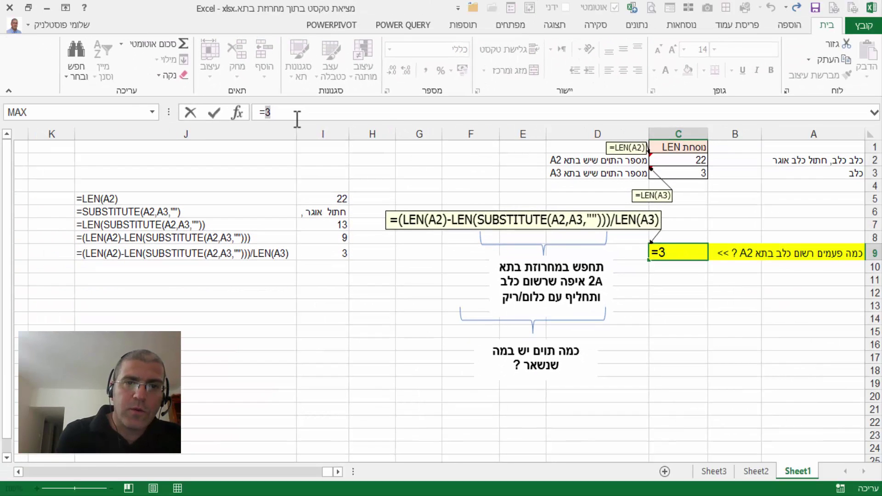
key(Escape)
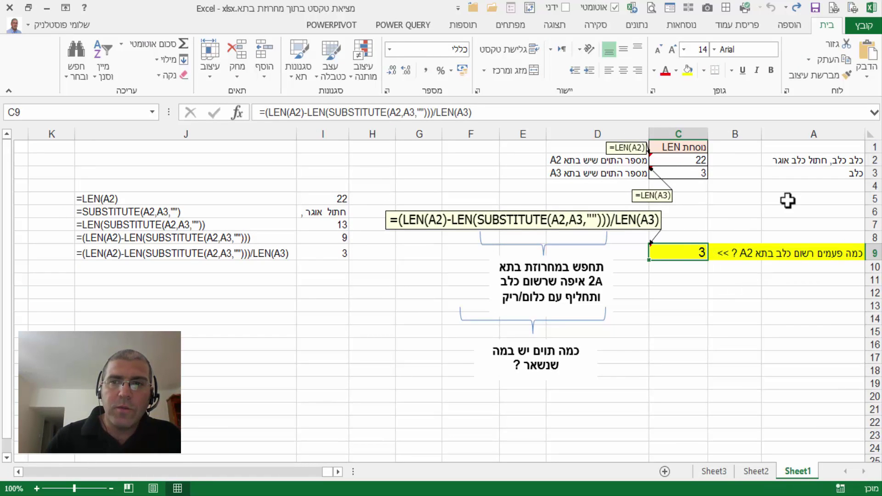
Step: Examine the source text in A2 together with the word-count formula in C9
click(839, 156)
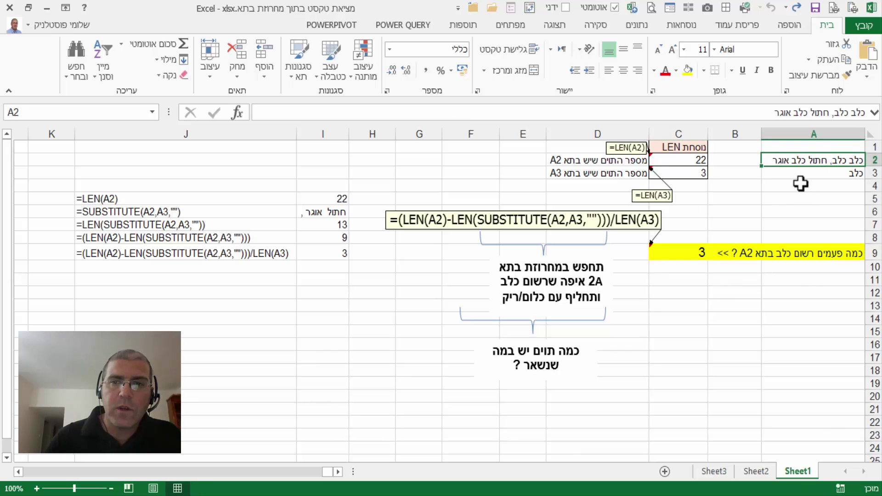
click(684, 252)
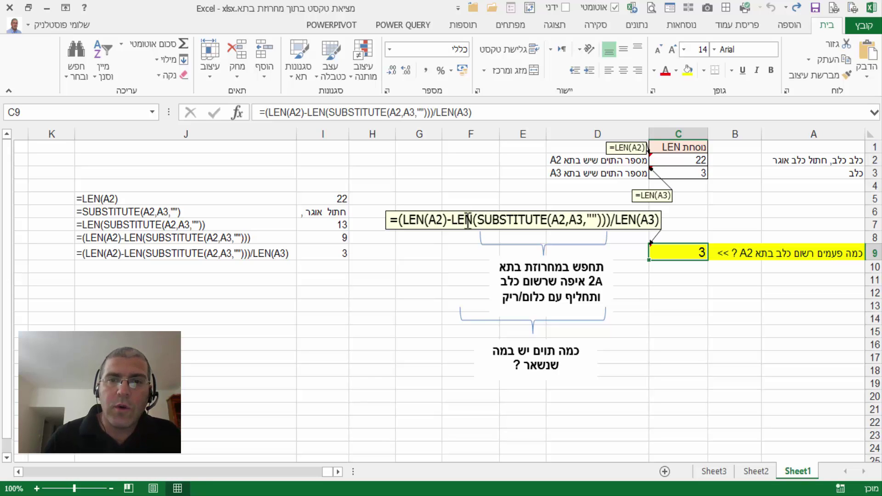
click(786, 164)
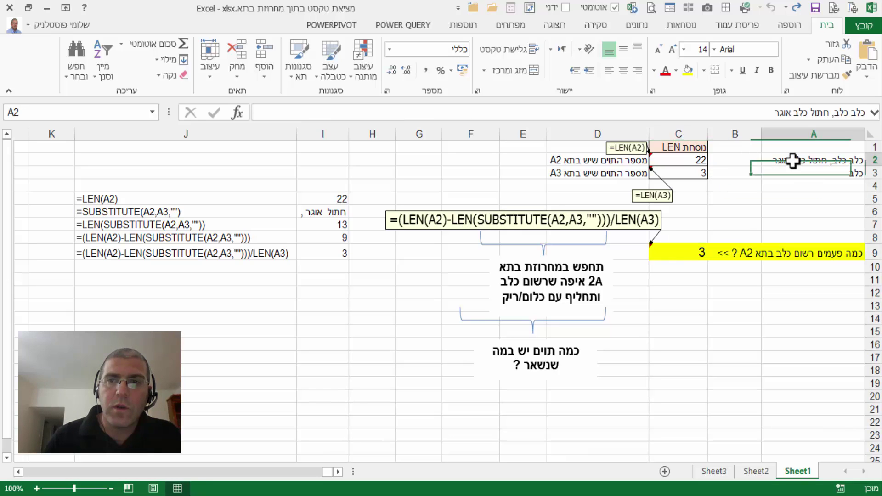